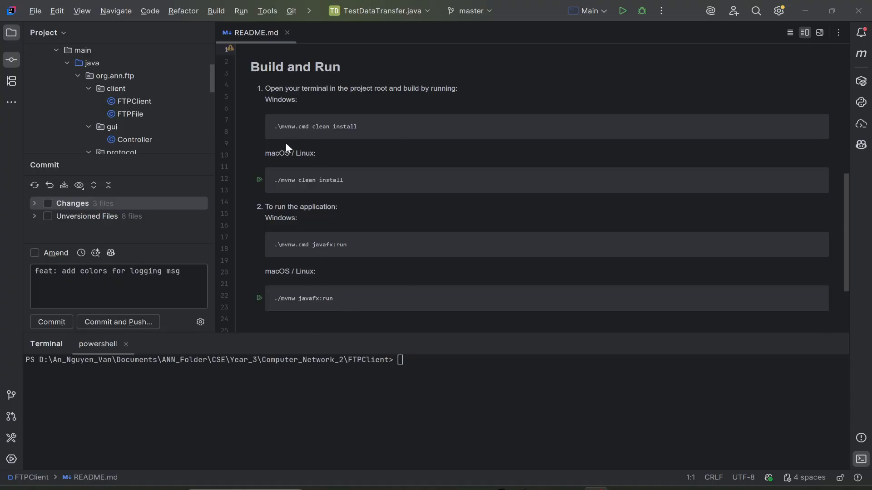
# Launch the JavaFX FTP client from the project terminal with the command mvn javafx:run.
pyautogui.click(415, 359)
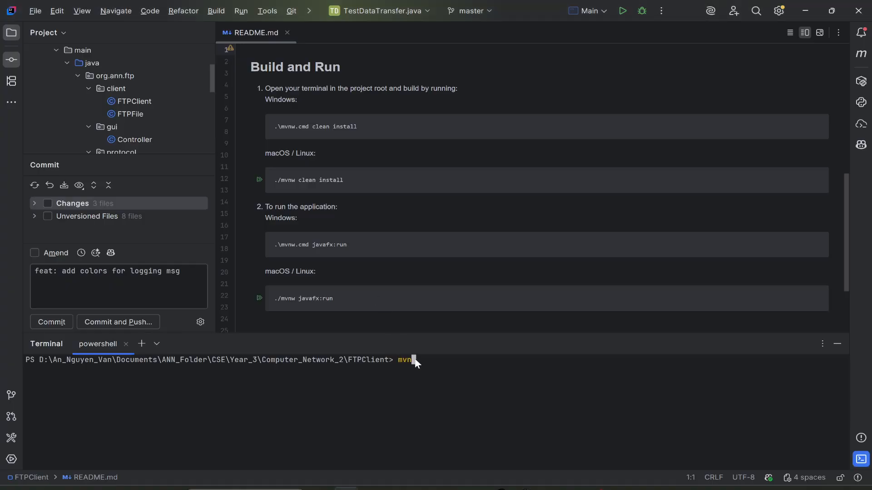
pyautogui.write('mvn javafx:run')
pyautogui.press('Return')
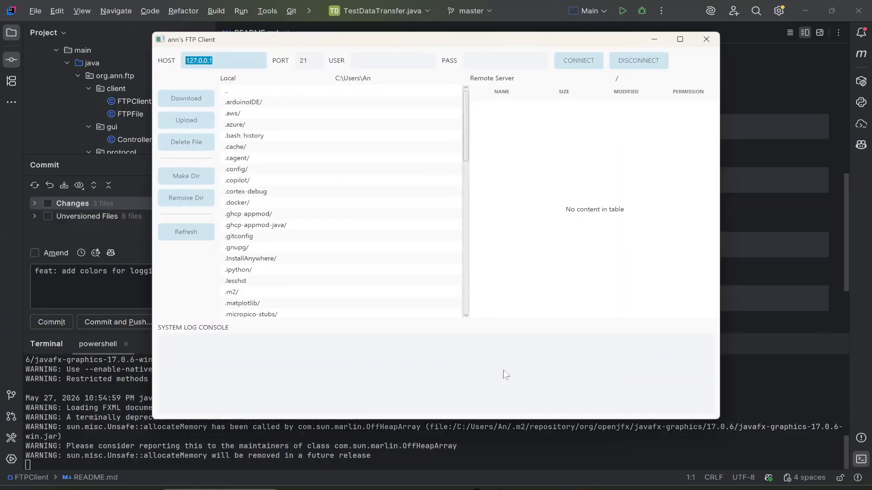
# Enlarge the FTP client window to full screen height and arrange it side by side with the FileZilla Server administration interface.
pyautogui.moveTo(355, 40); pyautogui.dragTo(243, 2)
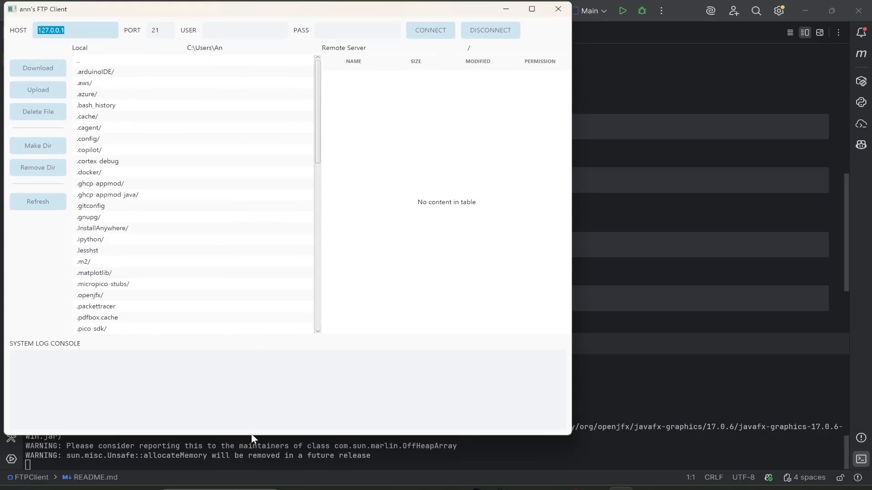
pyautogui.moveTo(251, 435); pyautogui.dragTo(250, 488)
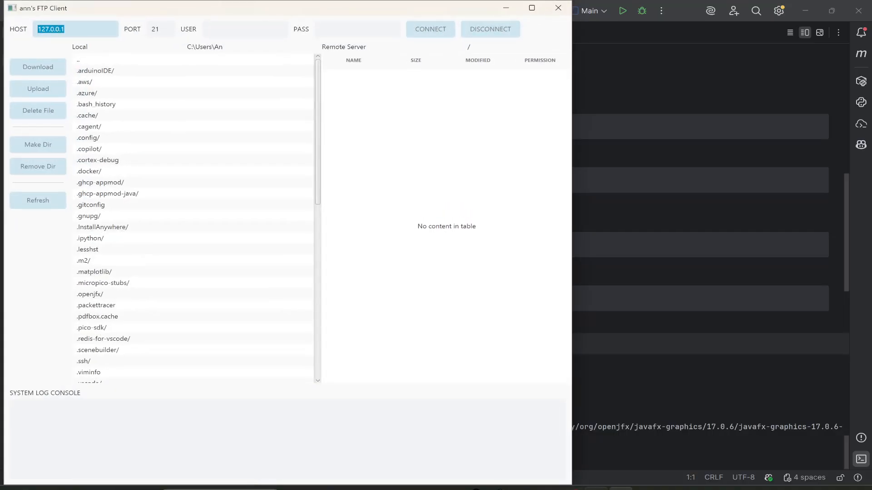
pyautogui.click(596, 489)
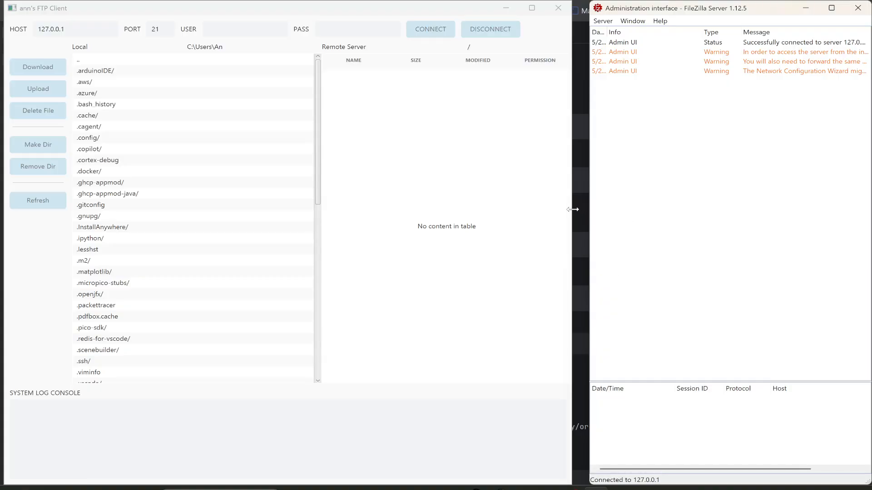
pyautogui.moveTo(573, 210); pyautogui.dragTo(591, 208)
pyautogui.click(671, 215)
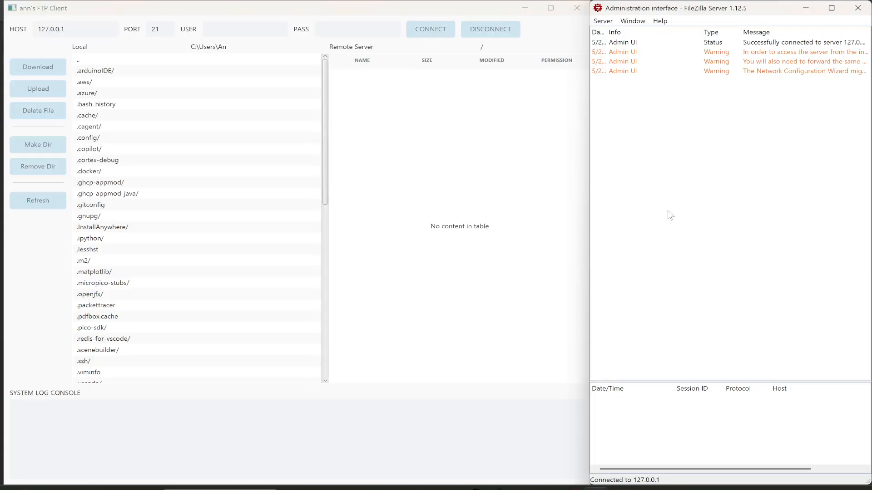
# Enter the user name and account password in the FTP client and connect to 127.0.0.1 on port 21.
pyautogui.click(266, 26)
pyautogui.press('Tab')
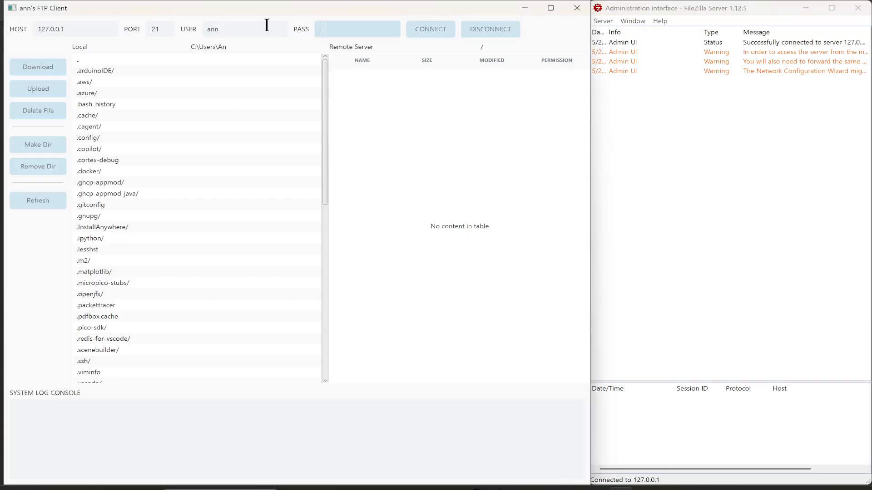
pyautogui.write('••••••')
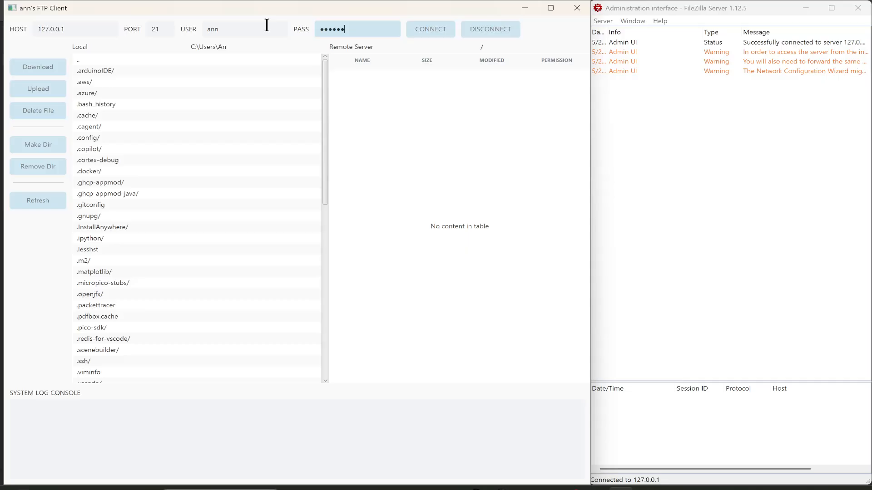
pyautogui.click(426, 35)
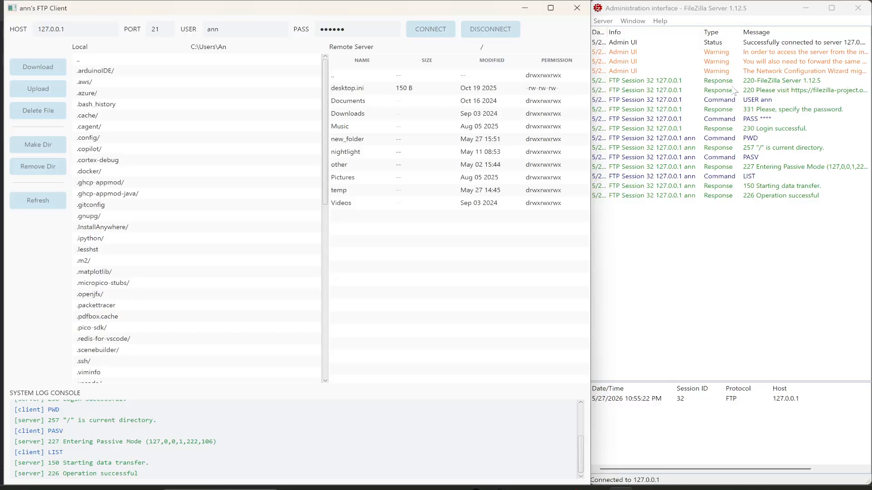
# Examine the login, PWD, PASV and LIST exchange in the FileZilla Server log and the client's system log console.
pyautogui.click(724, 101)
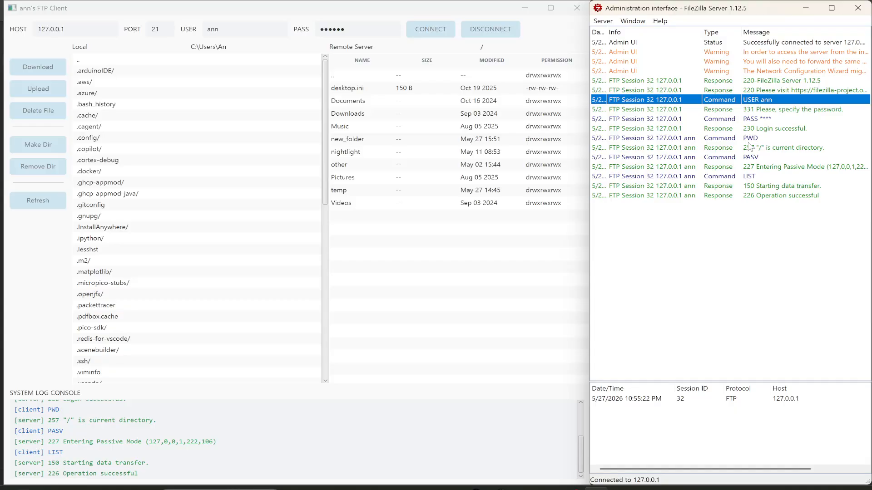
pyautogui.click(752, 157)
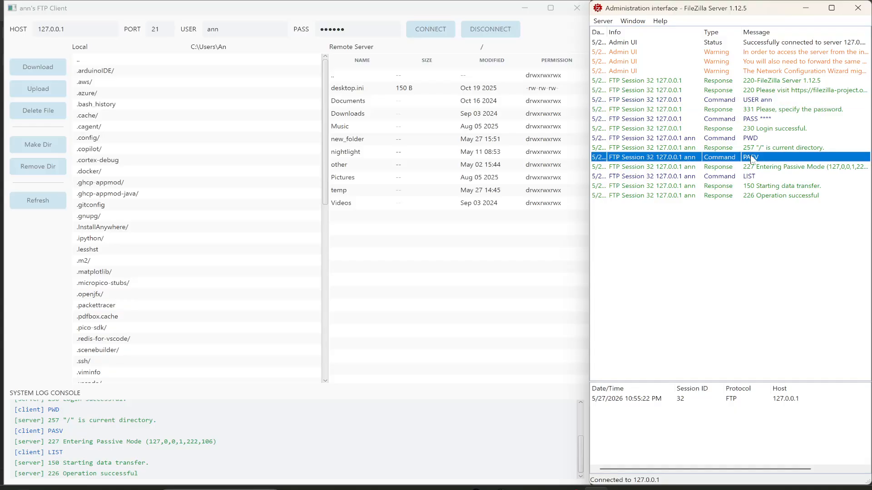
pyautogui.click(453, 285)
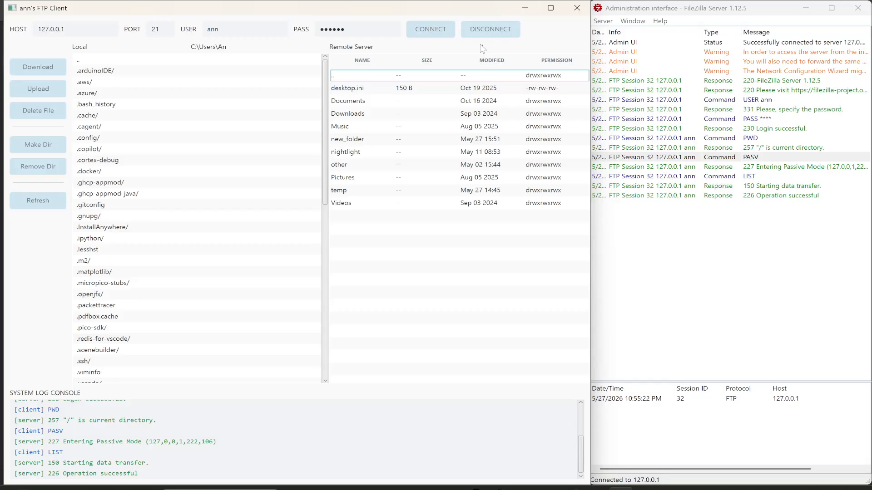
pyautogui.click(759, 149)
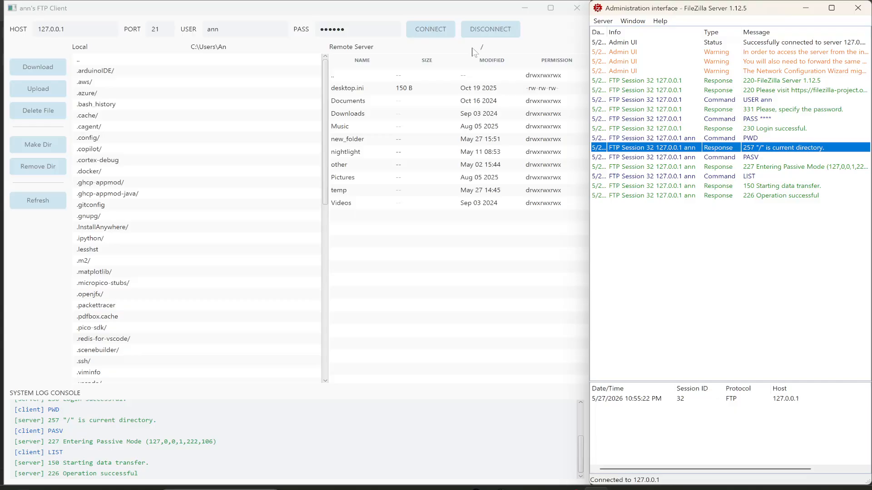
pyautogui.click(213, 441)
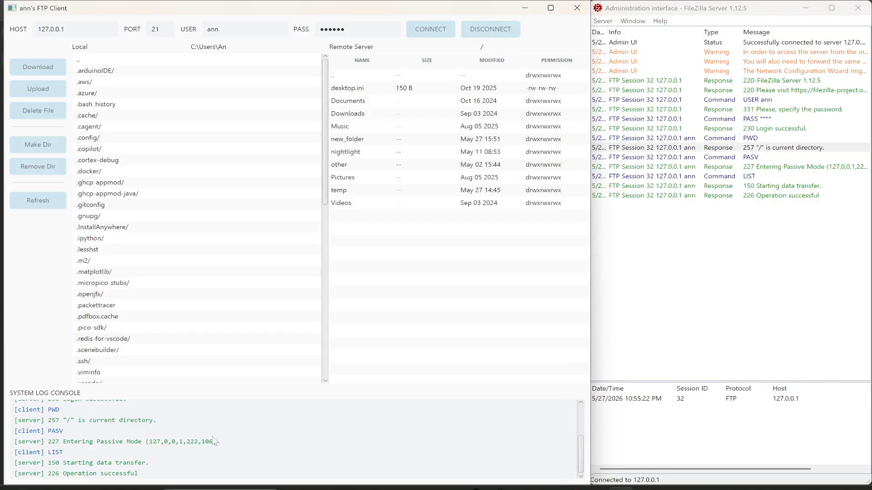
pyautogui.scroll(2, 264, 432)
pyautogui.scroll(-2, 264, 432)
pyautogui.scroll(2, 156, 454)
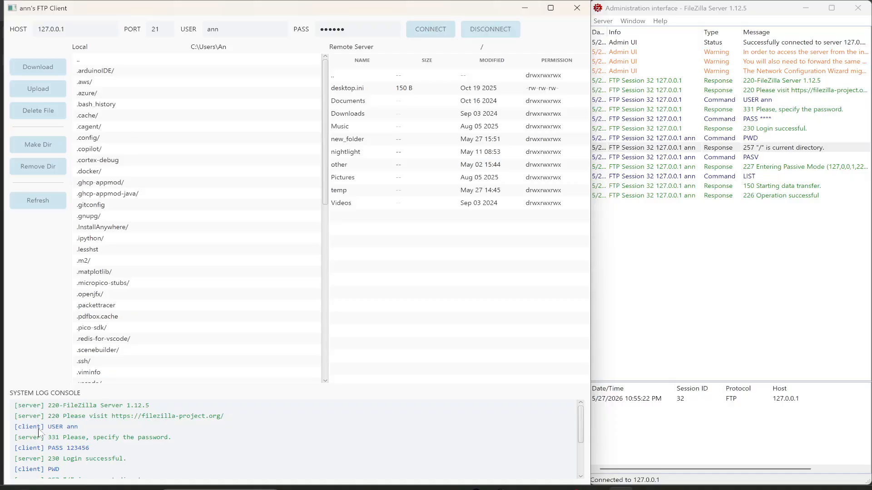
pyautogui.scroll(-2, 38, 432)
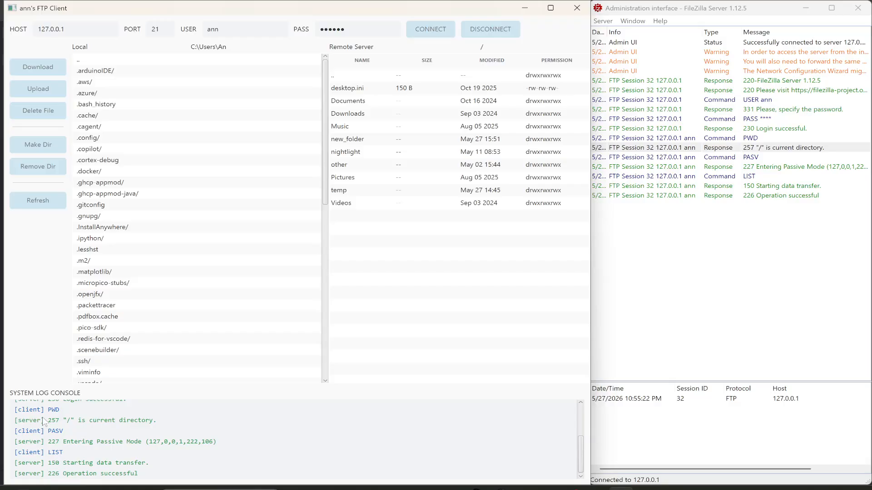
pyautogui.scroll(-12, 184, 290)
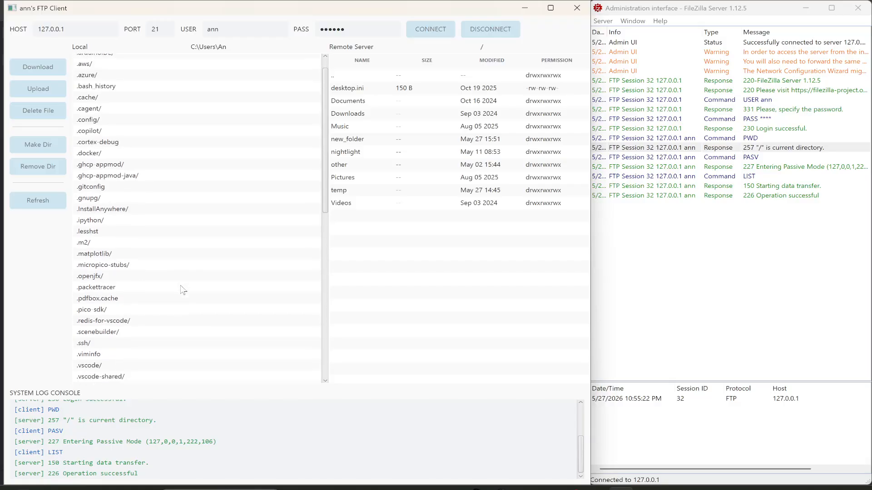
pyautogui.scroll(-1, 183, 290)
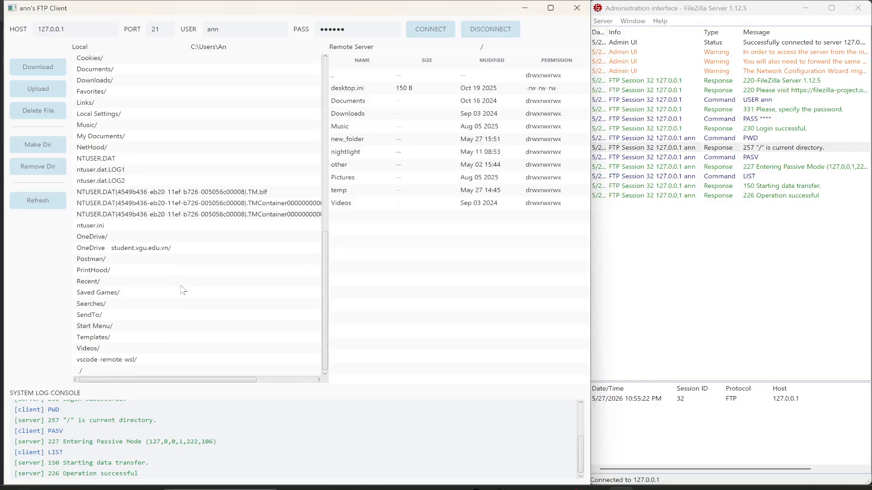
pyautogui.doubleClick(117, 137)
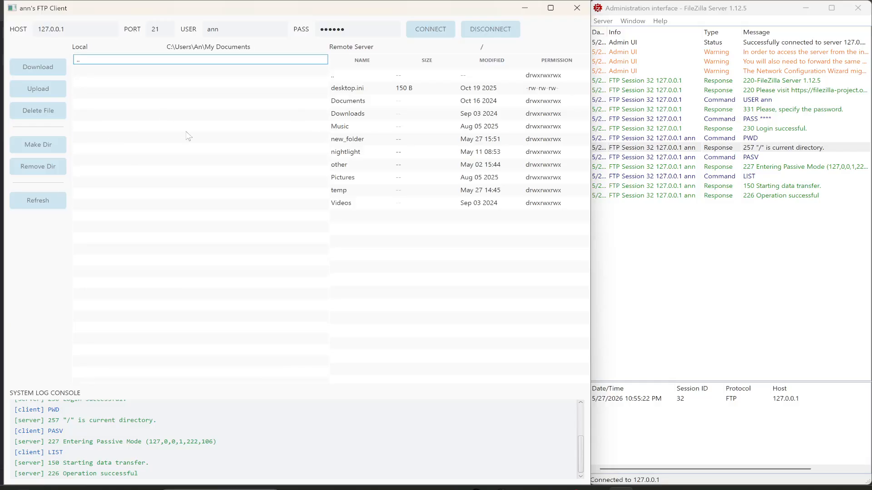
pyautogui.doubleClick(181, 60)
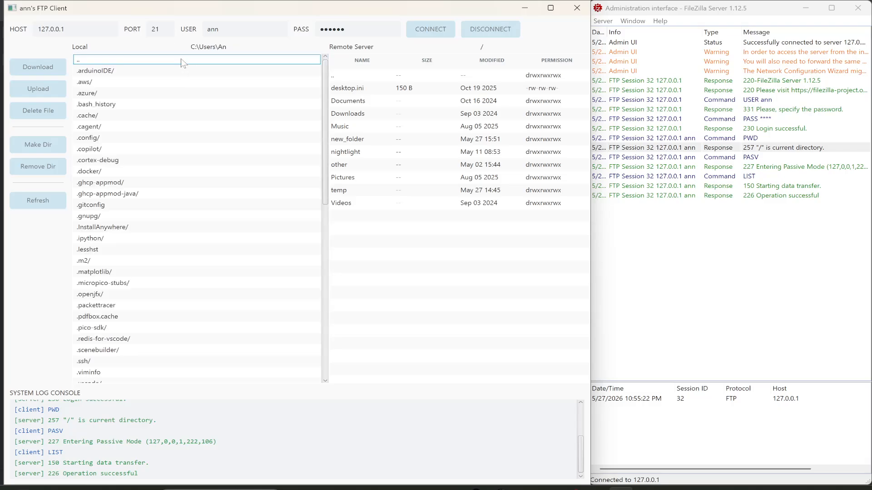
# Open the local Documents folder and upload pip.txt to the remote server's root directory.
pyautogui.scroll(-15, 155, 288)
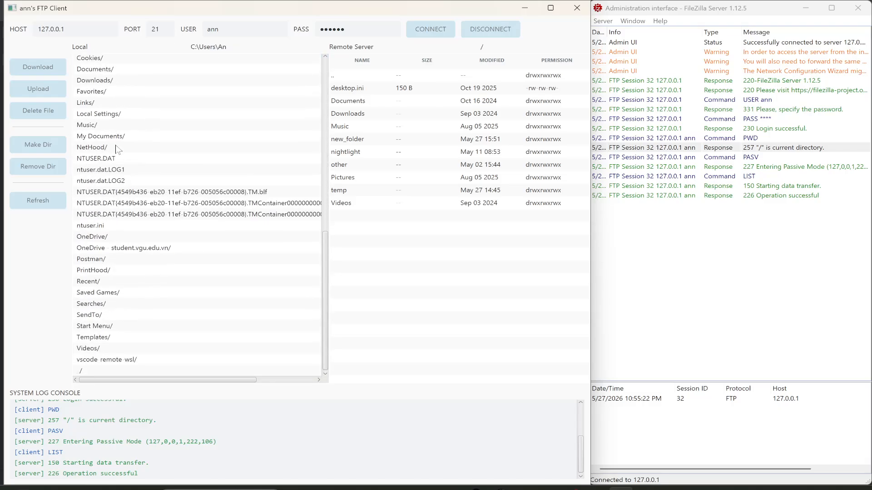
pyautogui.doubleClick(110, 69)
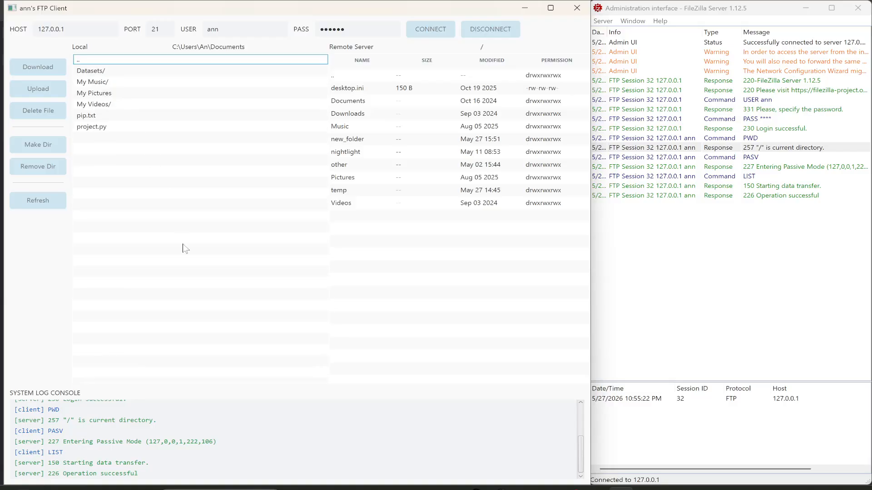
pyautogui.click(371, 262)
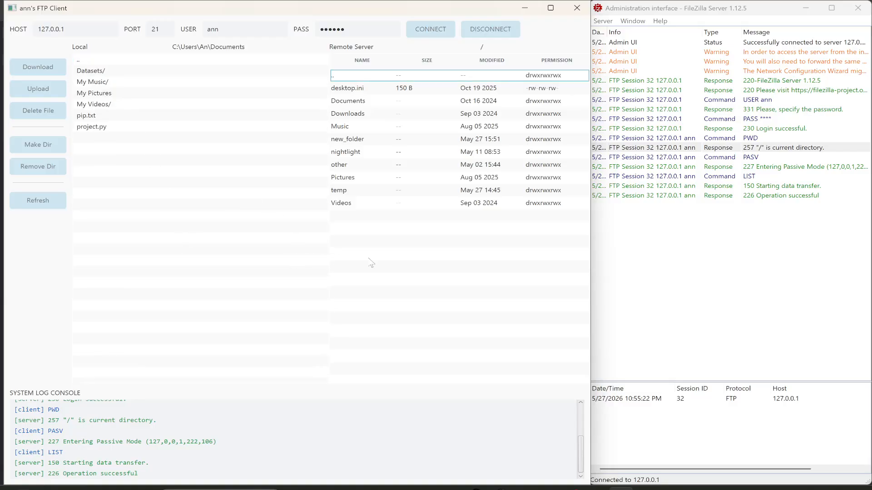
pyautogui.click(139, 118)
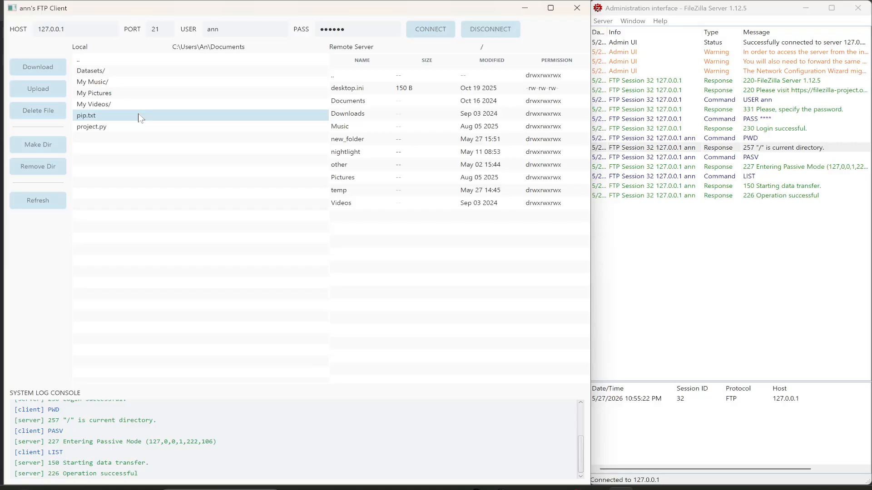
pyautogui.click(396, 237)
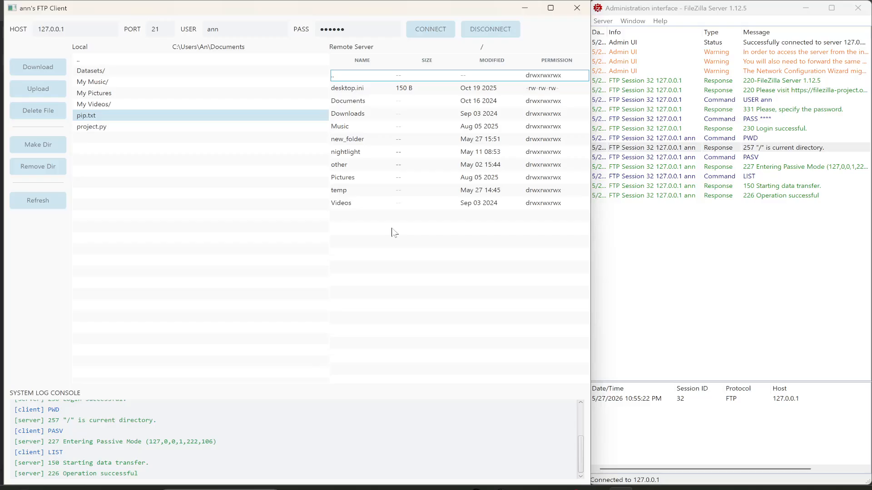
pyautogui.click(36, 92)
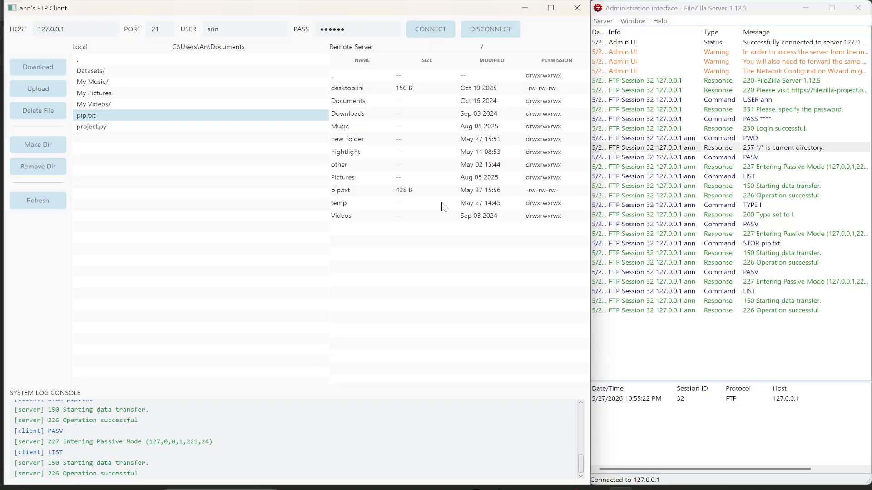
# Select the uploaded pip.txt on the remote server and inspect the TYPE I, PASV and STOR commands in both logs.
pyautogui.click(347, 195)
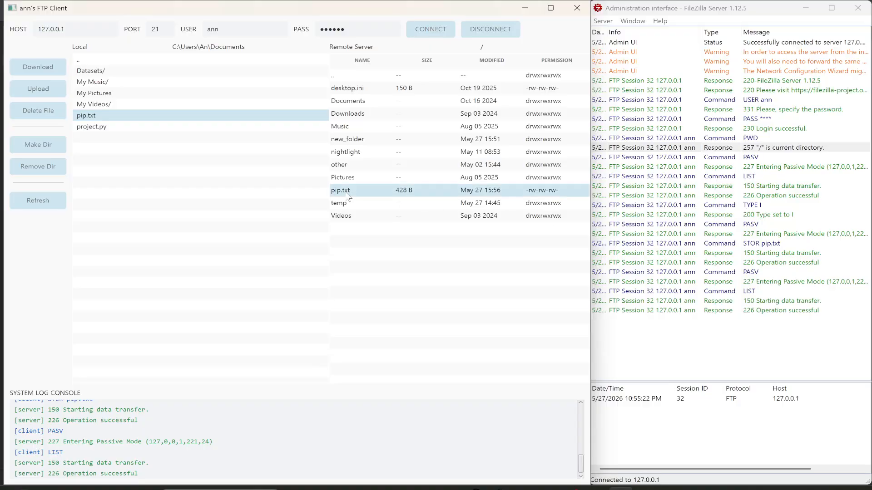
pyautogui.click(775, 245)
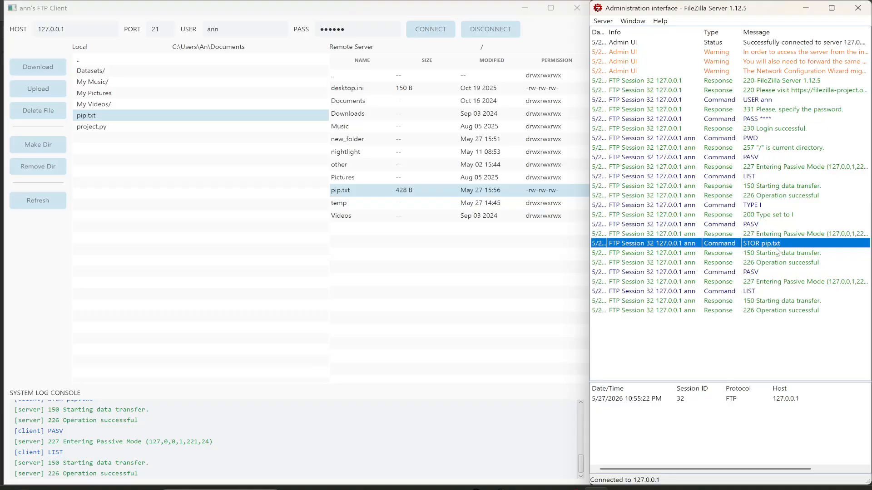
pyautogui.click(768, 208)
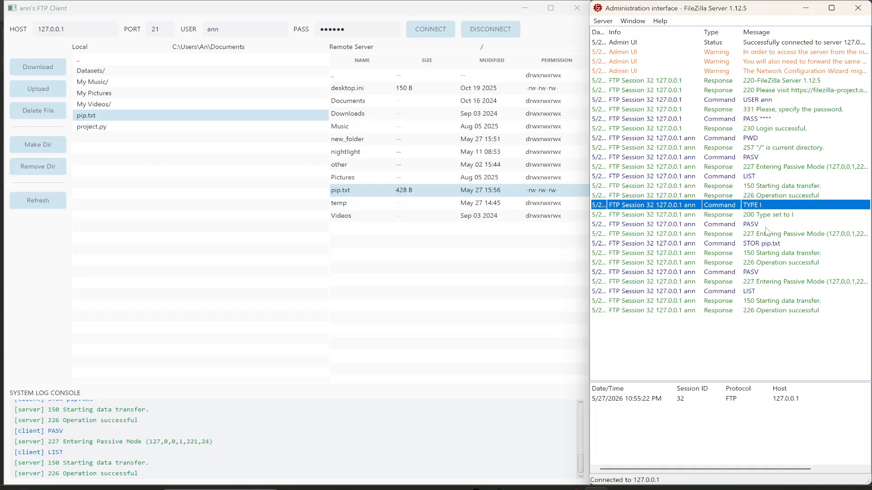
pyautogui.click(765, 225)
pyautogui.click(766, 245)
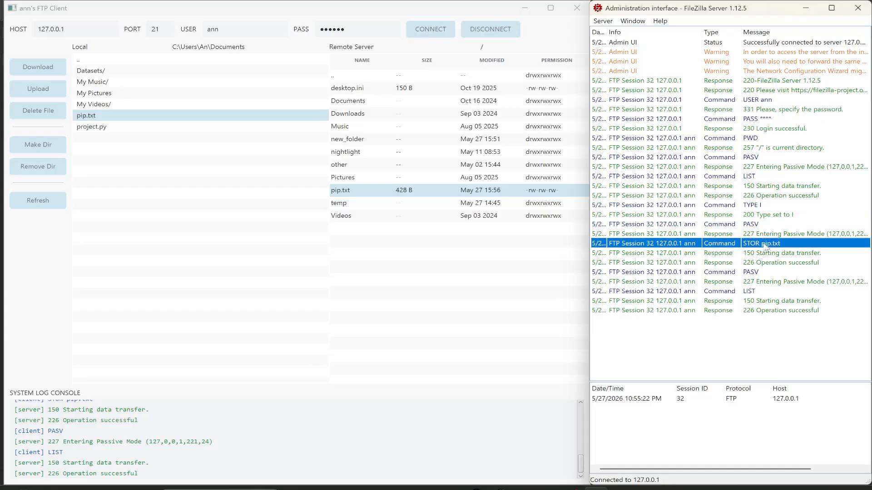
pyautogui.scroll(2, 354, 432)
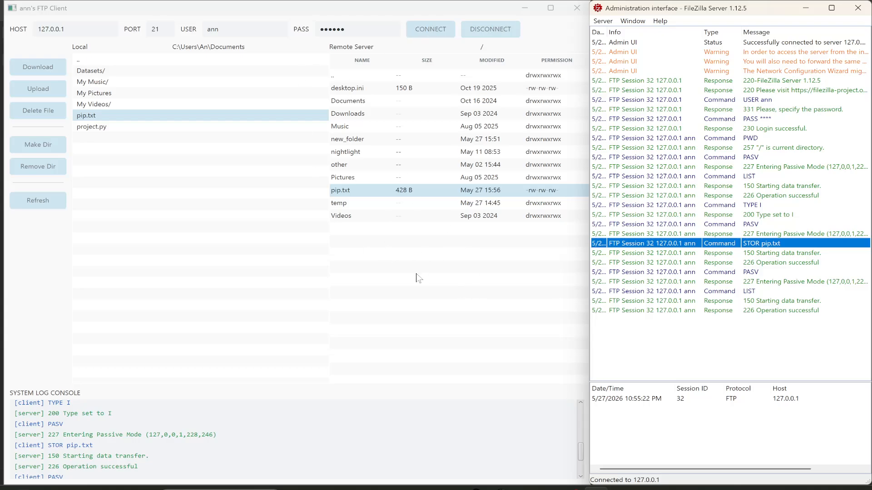
# Delete pip.txt from the remote root directory and check the DELE command in the server log.
pyautogui.click(355, 265)
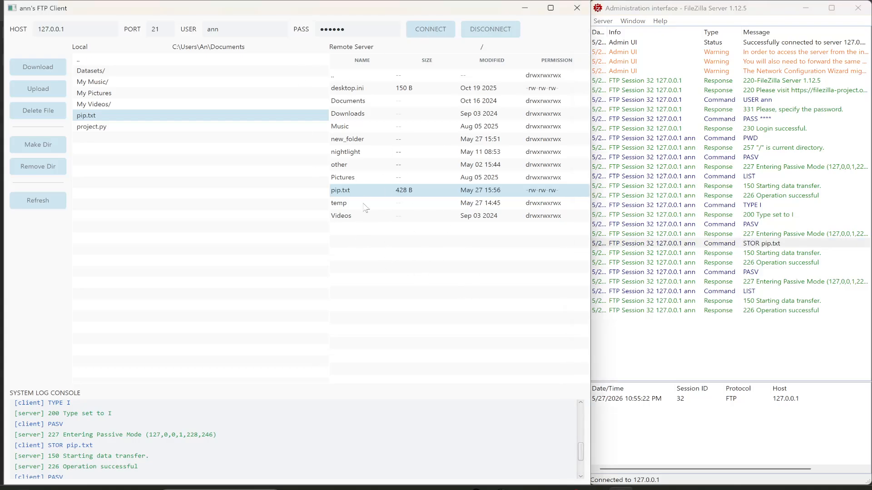
pyautogui.click(43, 114)
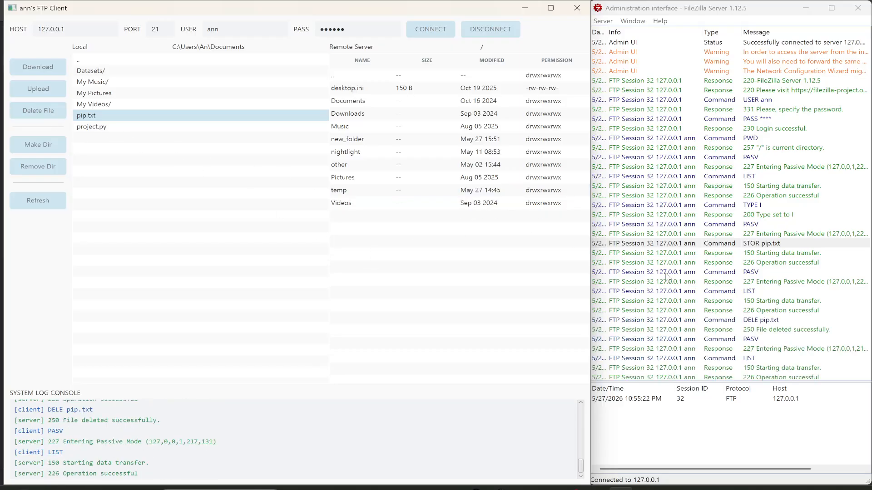
pyautogui.click(758, 321)
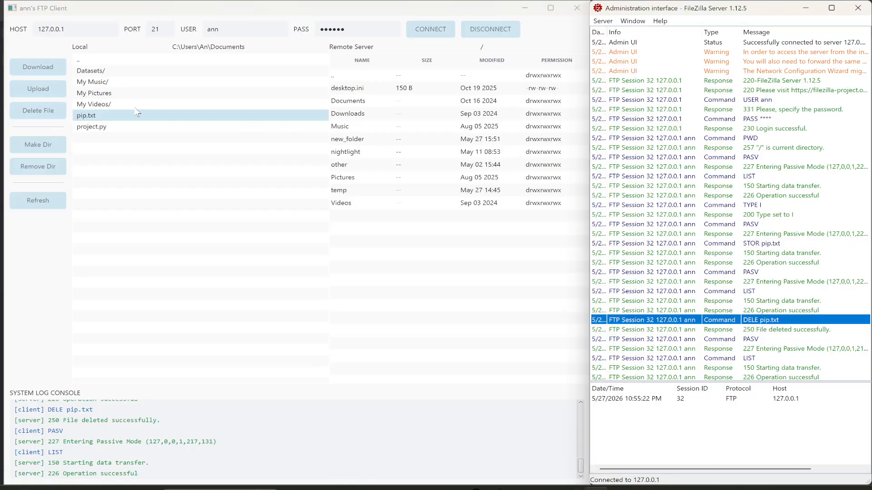
# Try to create a directory named new_folder in the remote root and check the MKD command in the server log.
pyautogui.click(394, 243)
pyautogui.click(48, 155)
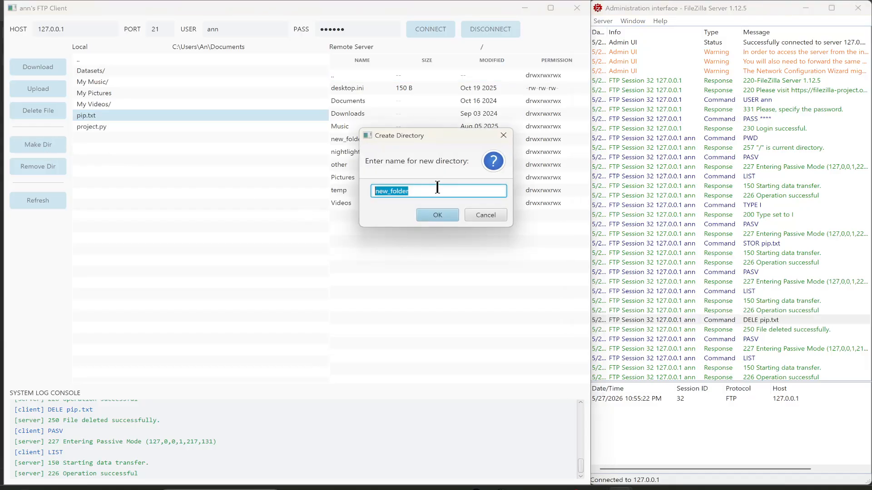
pyautogui.click(436, 216)
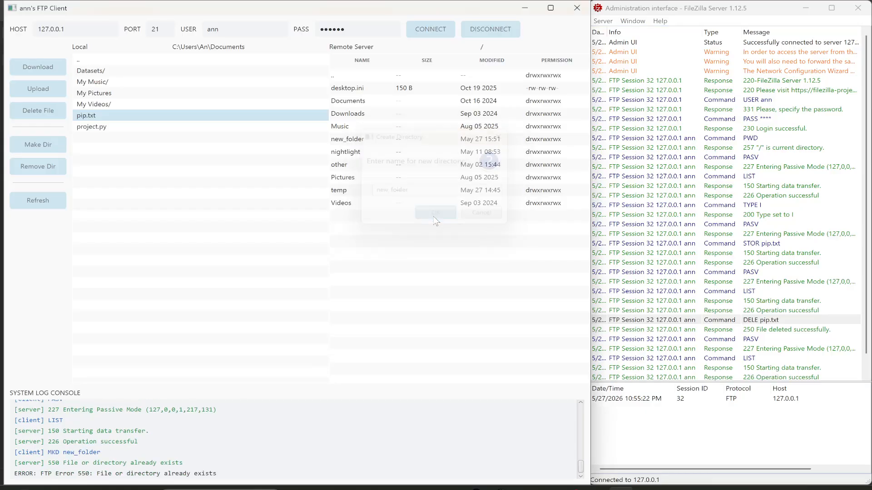
pyautogui.click(364, 142)
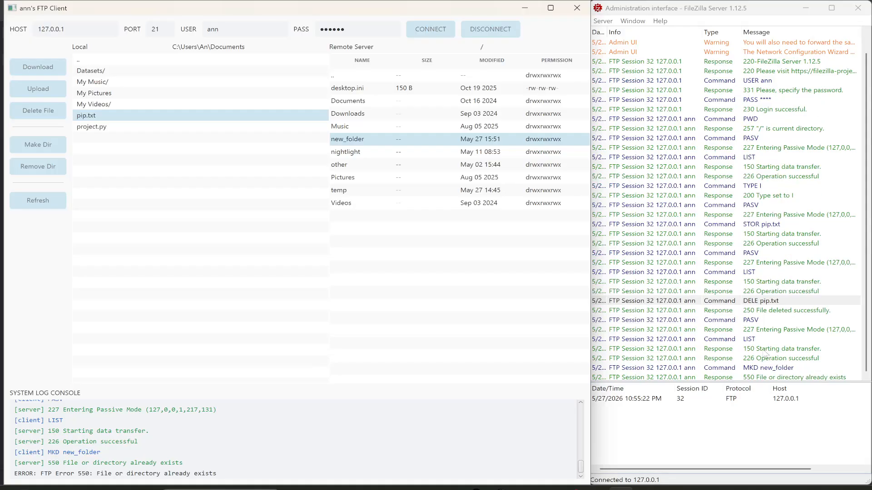
pyautogui.click(752, 368)
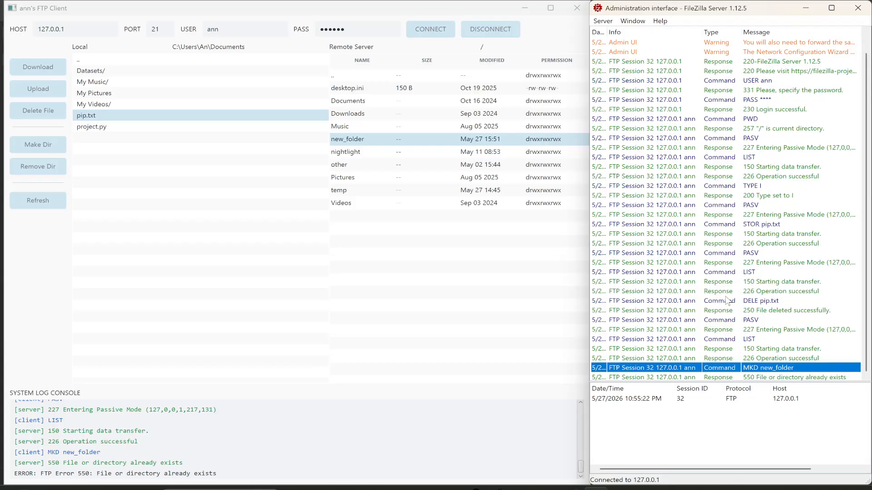
# Enter the remote new_folder and return to the root directory, checking each CWD command in the server log.
pyautogui.doubleClick(413, 140)
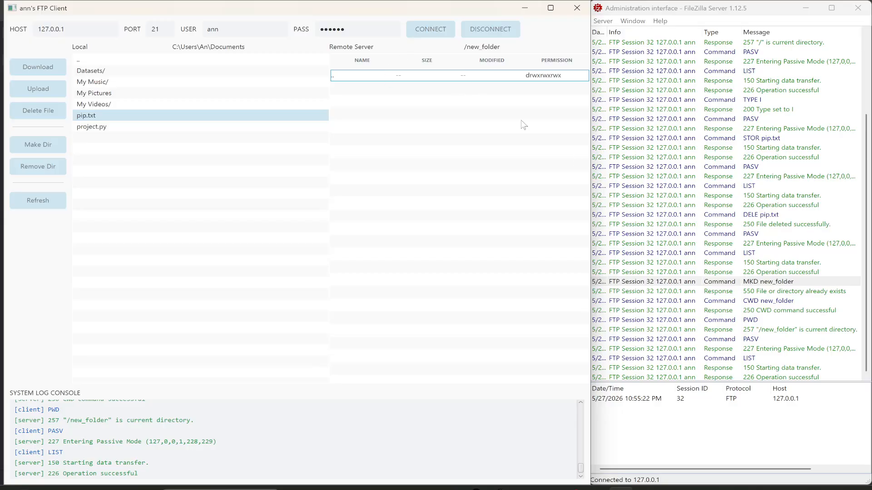
pyautogui.click(755, 301)
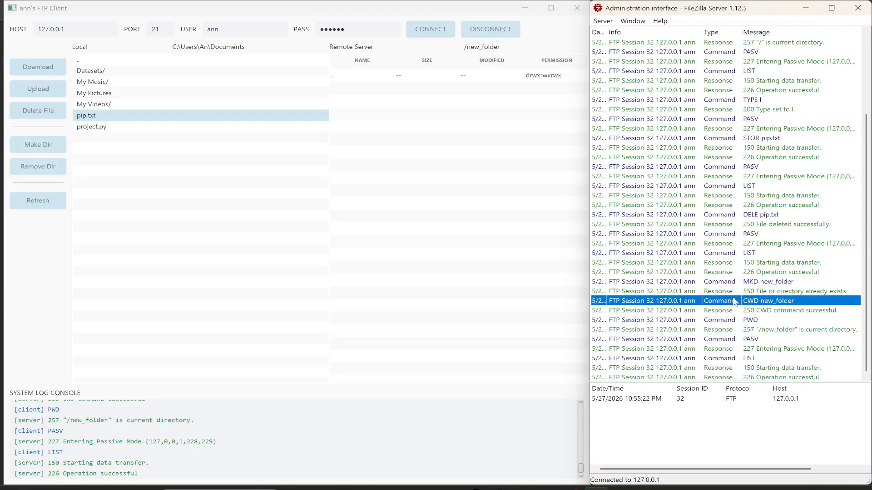
pyautogui.doubleClick(361, 76)
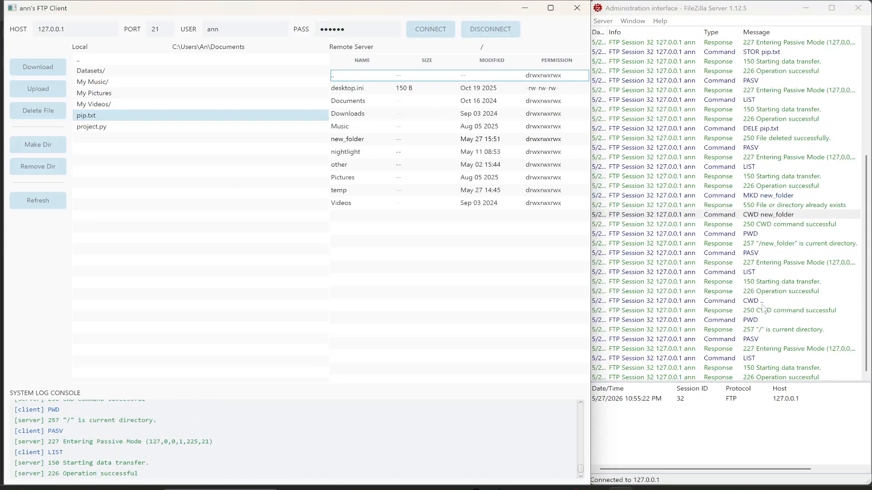
pyautogui.click(760, 303)
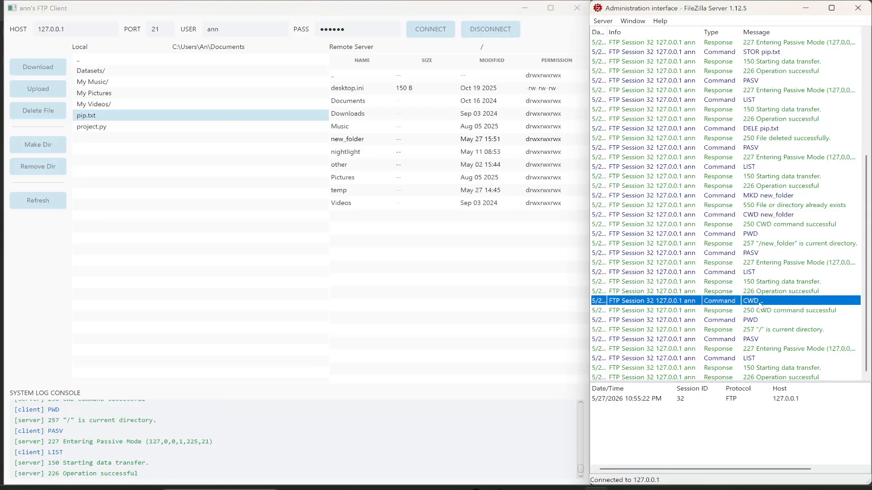
# Remove new_folder from the remote root directory and check the RMD command in the server log.
pyautogui.click(346, 142)
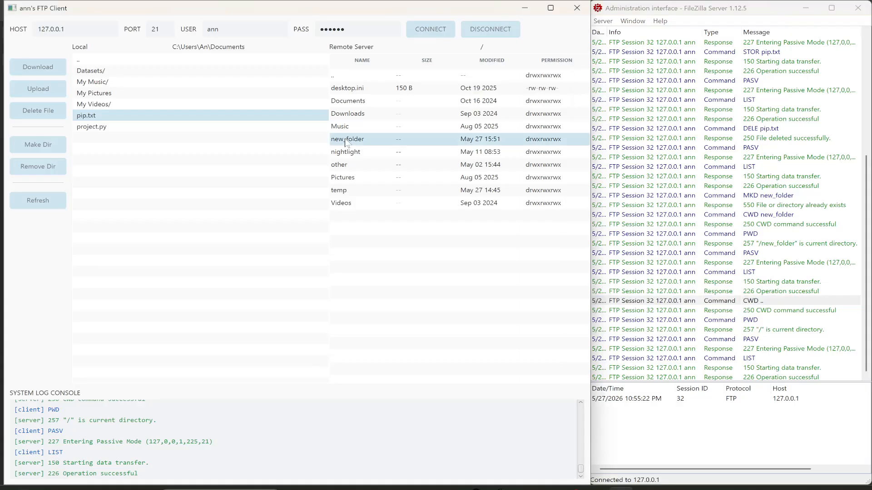
pyautogui.click(36, 172)
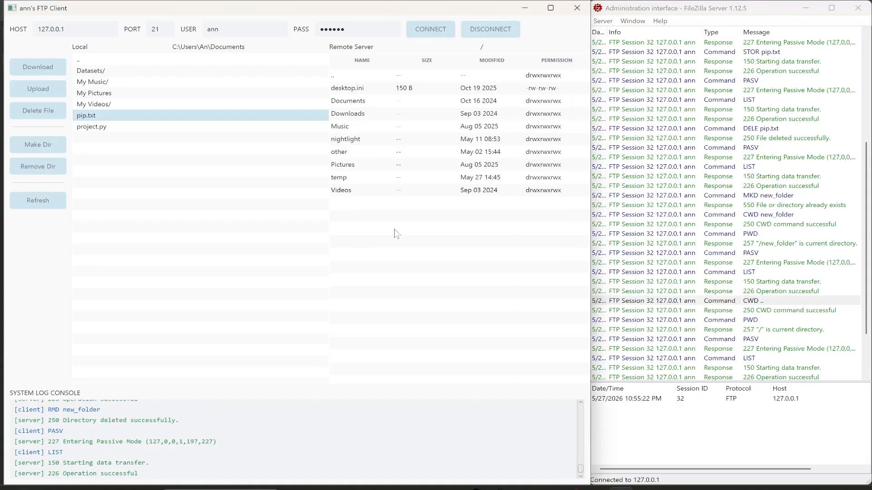
pyautogui.click(778, 320)
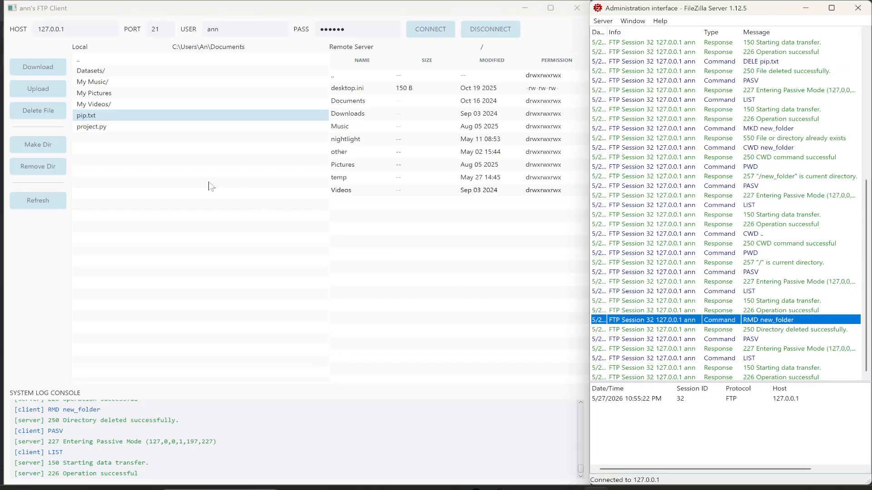
# Open the remote temp folder and download Pipfile to the local Documents folder.
pyautogui.click(220, 161)
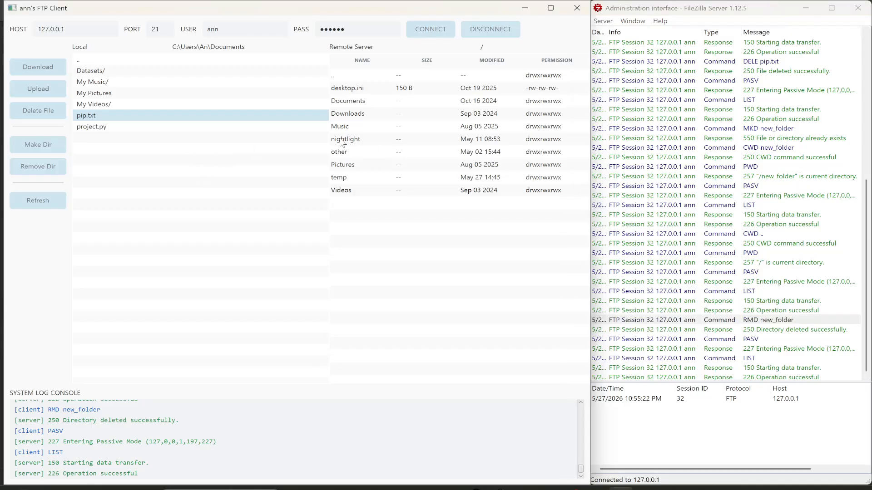
pyautogui.click(354, 178)
pyautogui.doubleClick(354, 178)
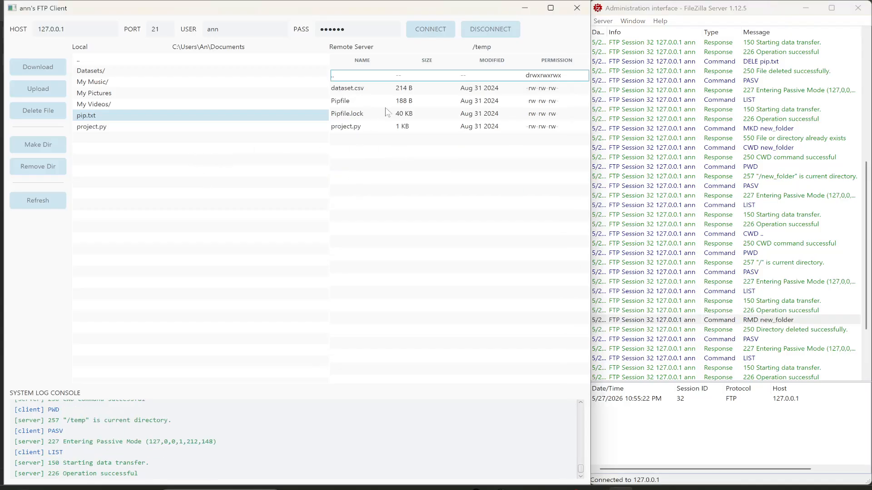
pyautogui.click(358, 128)
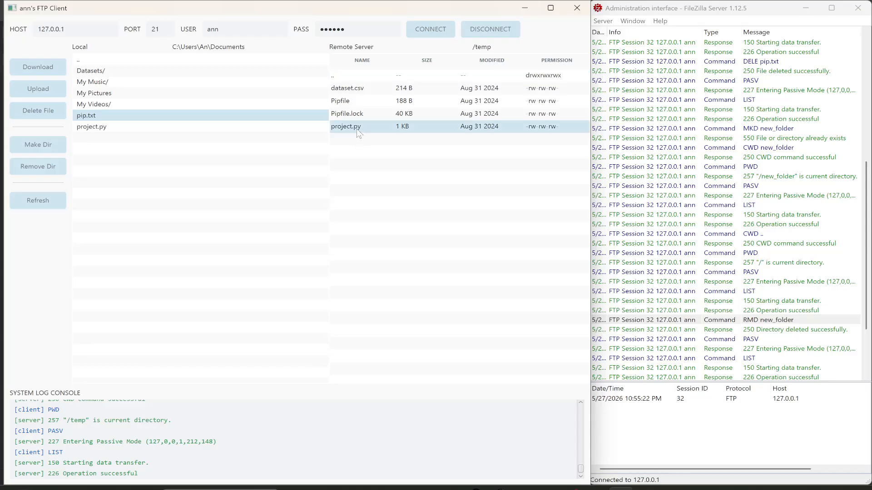
pyautogui.click(349, 104)
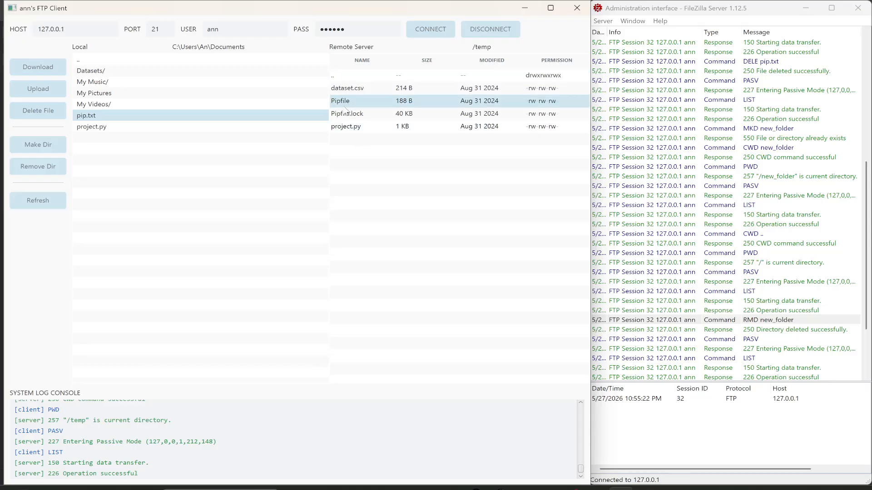
pyautogui.click(56, 70)
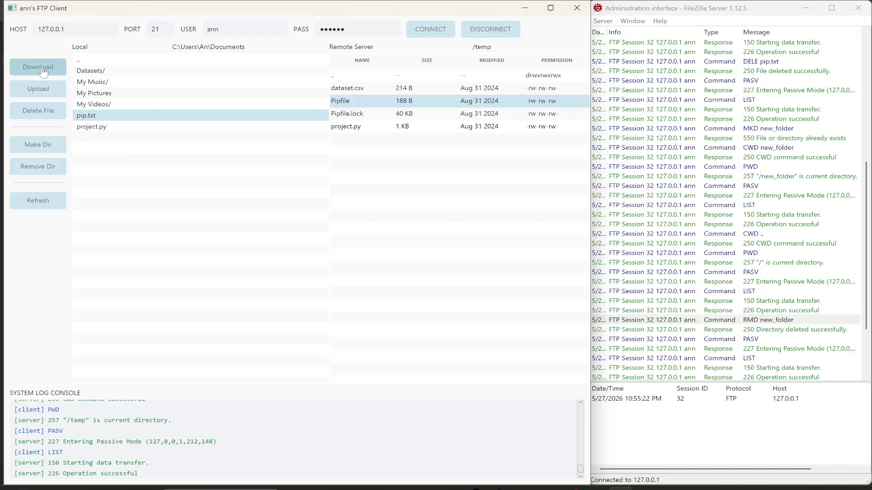
# Select the downloaded Pipfile in the local list and inspect the TYPE I, PASV and RETR commands in the server log.
pyautogui.click(93, 126)
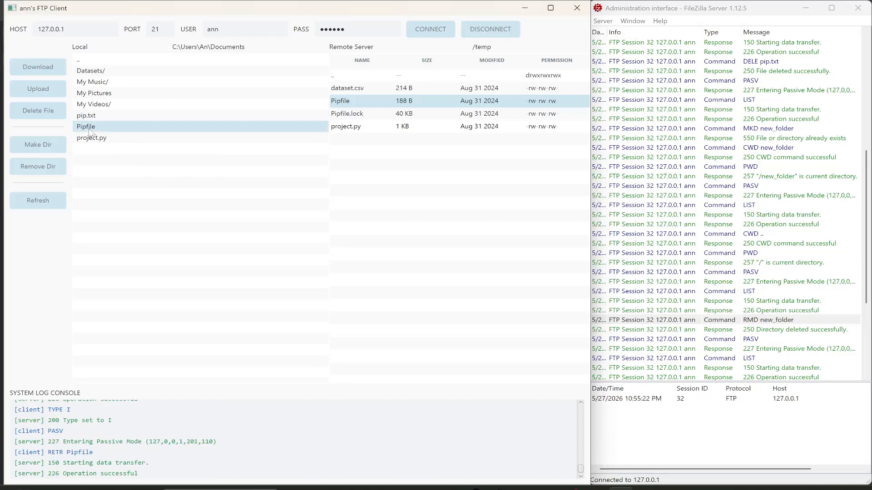
pyautogui.scroll(-5, 651, 265)
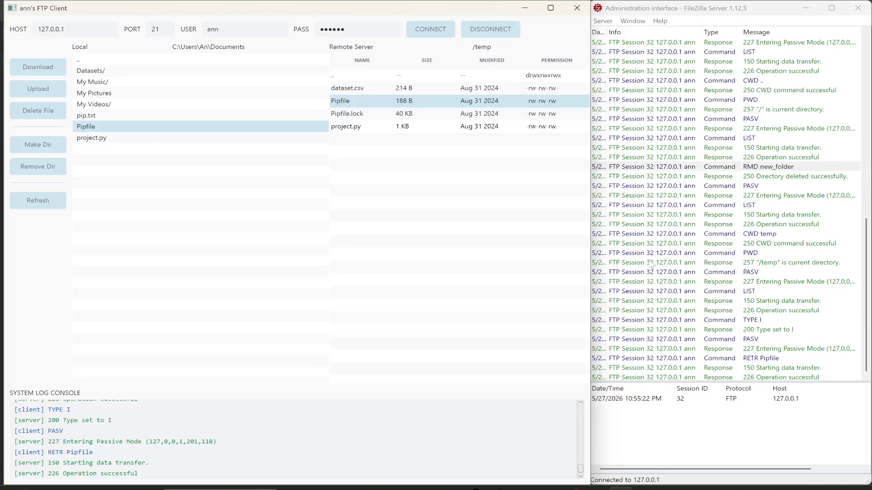
pyautogui.click(754, 320)
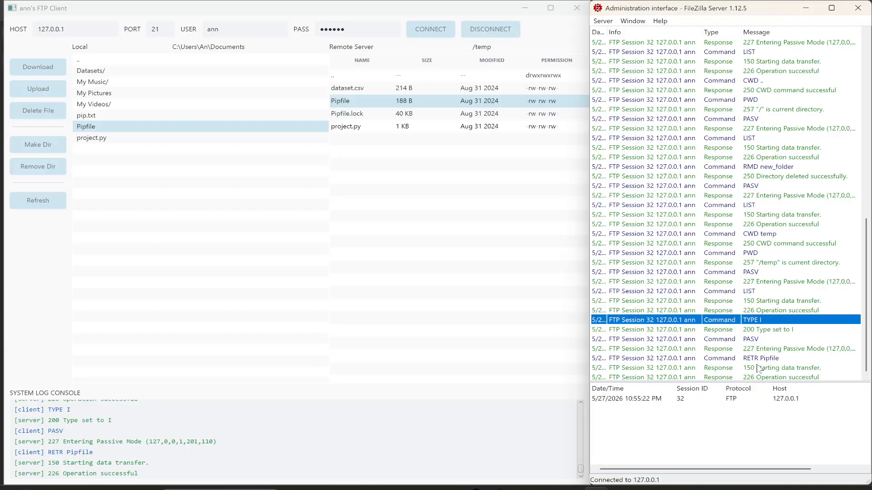
# Disconnect the client from the server and check the QUIT command in the server log.
pyautogui.click(496, 278)
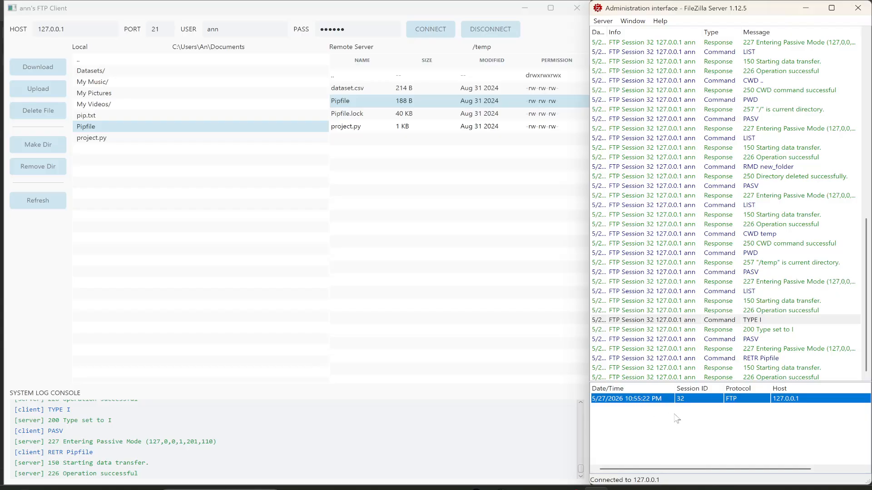
pyautogui.click(485, 33)
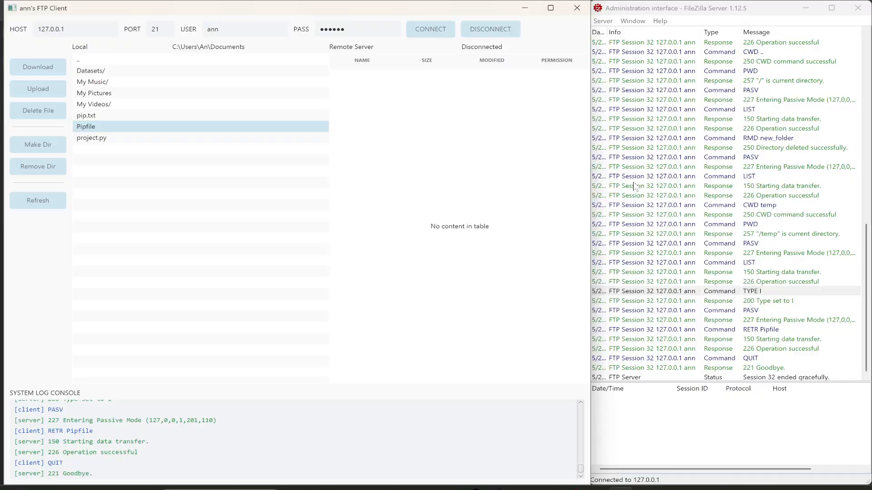
pyautogui.click(763, 358)
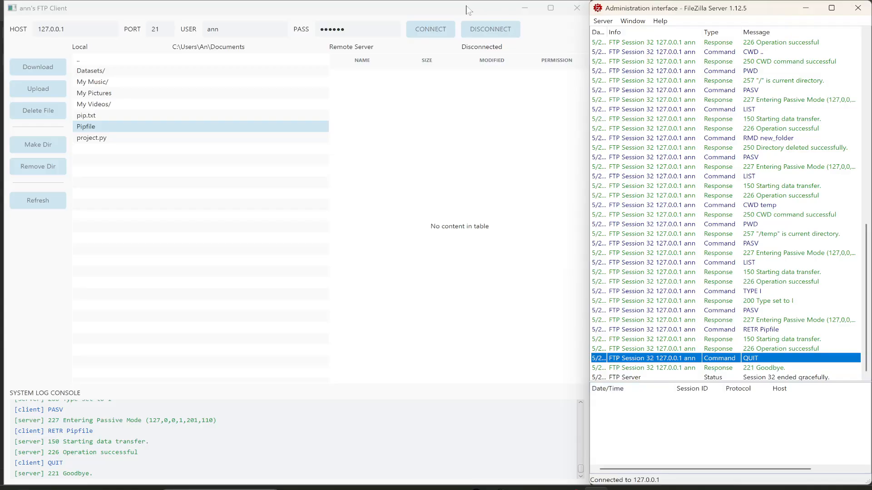
# Move the client window to uncover the IDE's terminal and try disconnecting repeatedly while no session is open.
pyautogui.moveTo(469, 14); pyautogui.dragTo(570, 15)
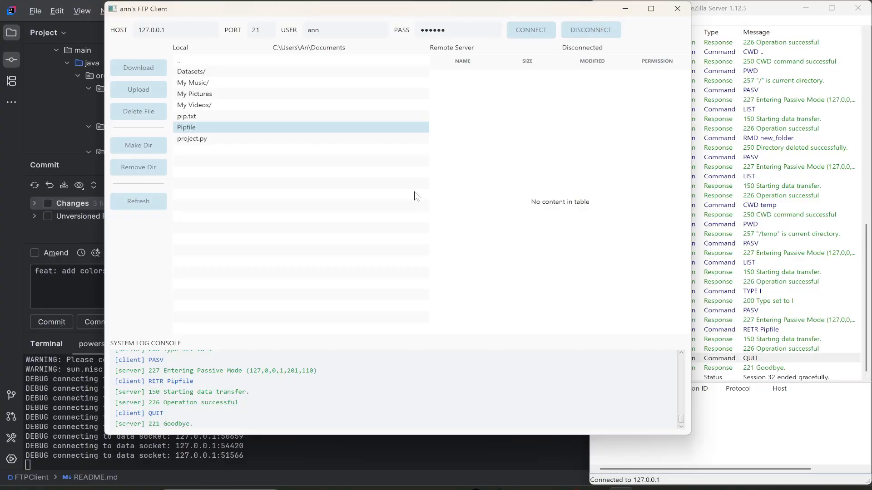
pyautogui.click(586, 34)
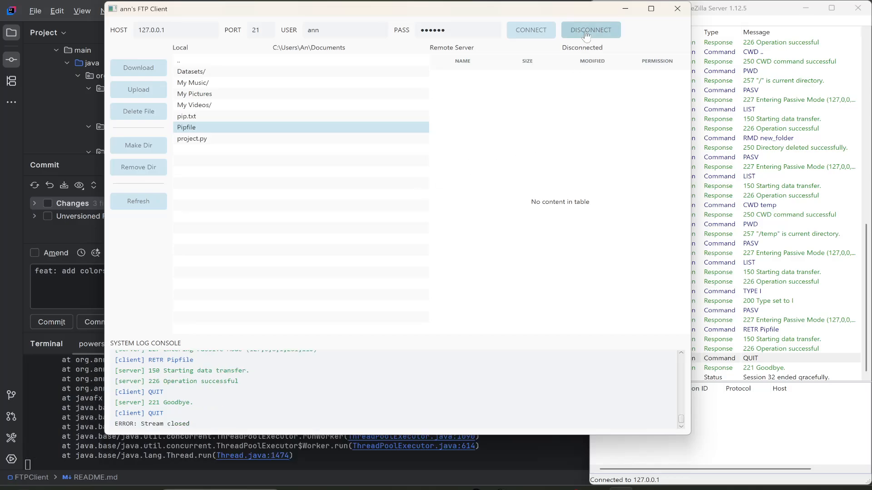
pyautogui.click(585, 36)
pyautogui.click(586, 35)
pyautogui.click(586, 36)
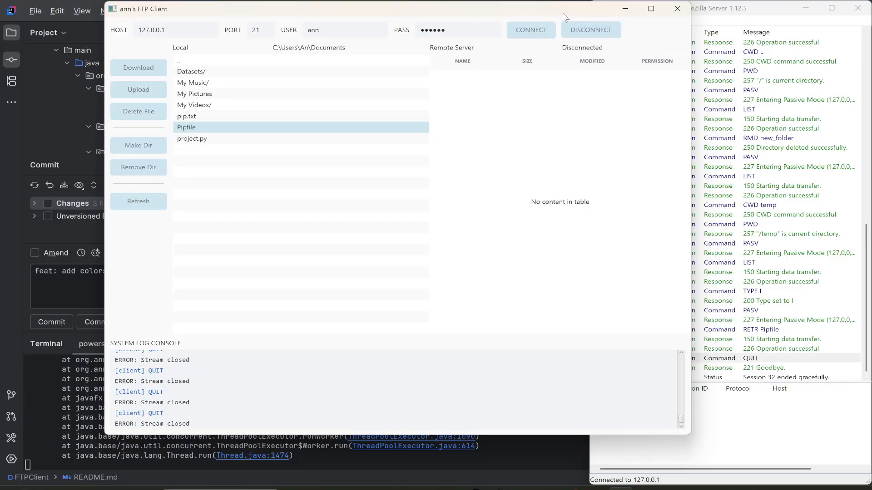
# Switch to the IDE and examine the exception stack trace in its terminal output.
pyautogui.moveTo(565, 17); pyautogui.dragTo(543, 19)
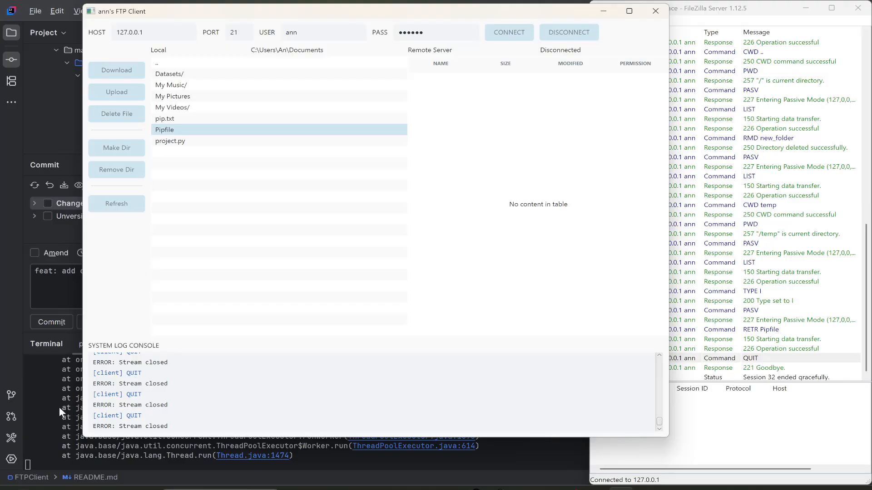
pyautogui.scroll(2, 66, 395)
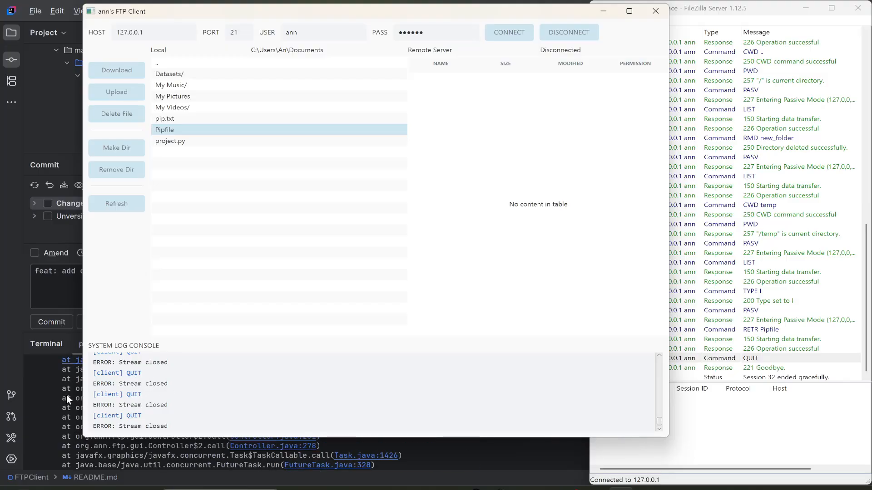
pyautogui.click(58, 426)
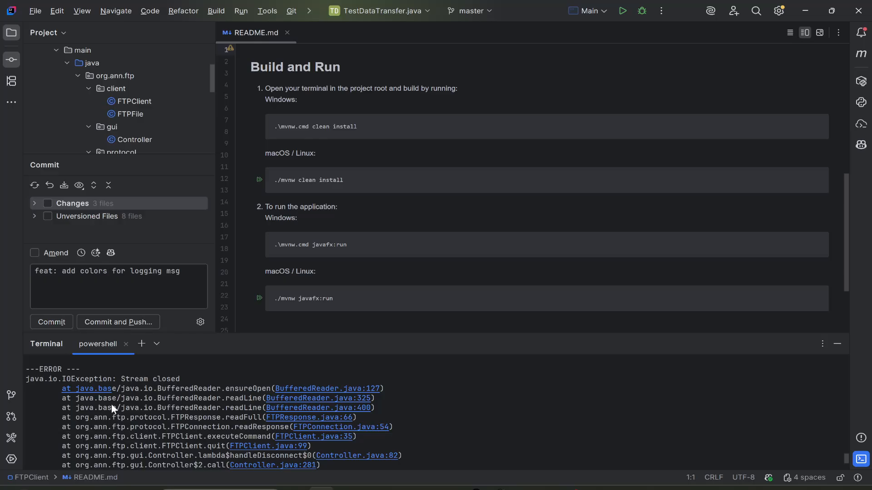
# Bring the FTP client and FileZilla Server back side by side and reconnect the client to 127.0.0.1 on port 21.
pyautogui.click(620, 489)
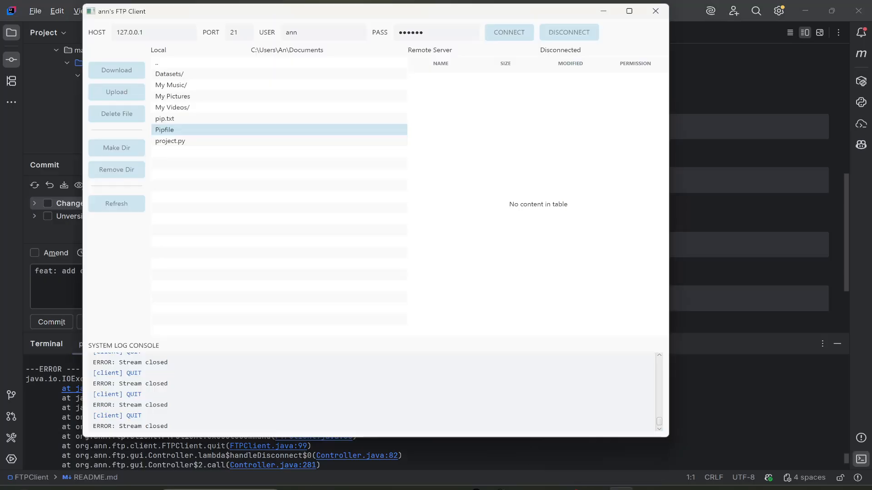
pyautogui.click(595, 489)
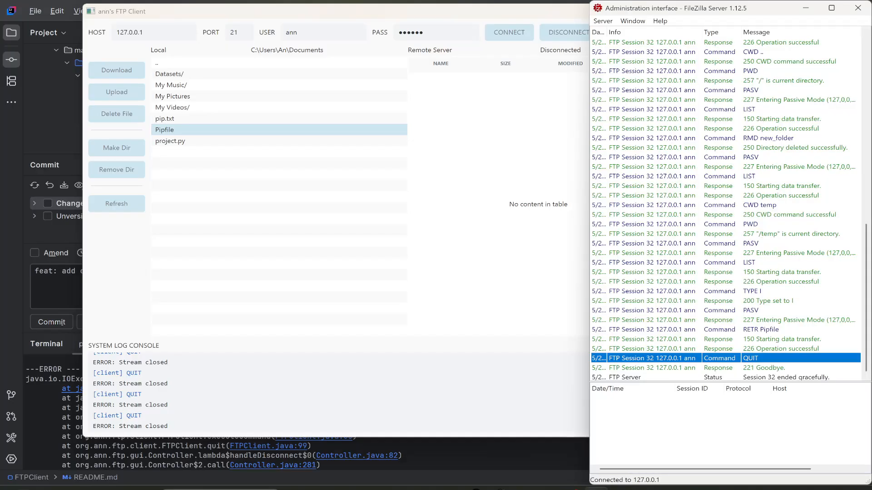
pyautogui.moveTo(443, 18); pyautogui.dragTo(358, 21)
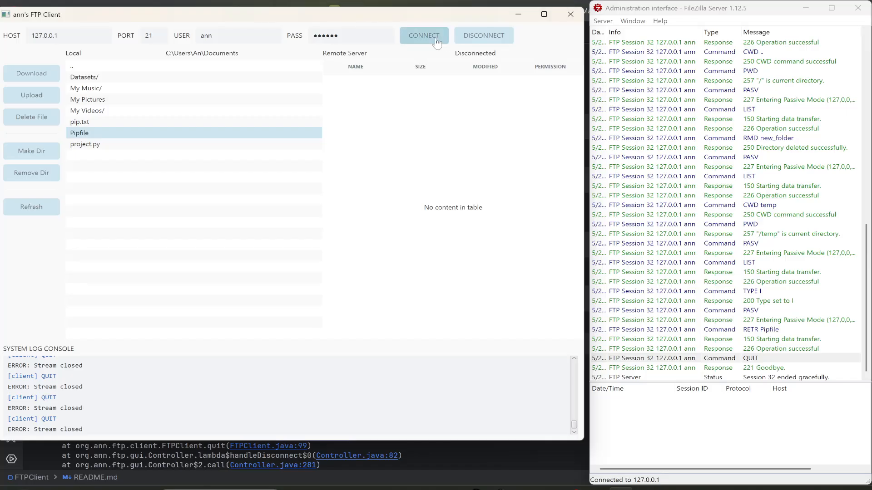
pyautogui.click(434, 43)
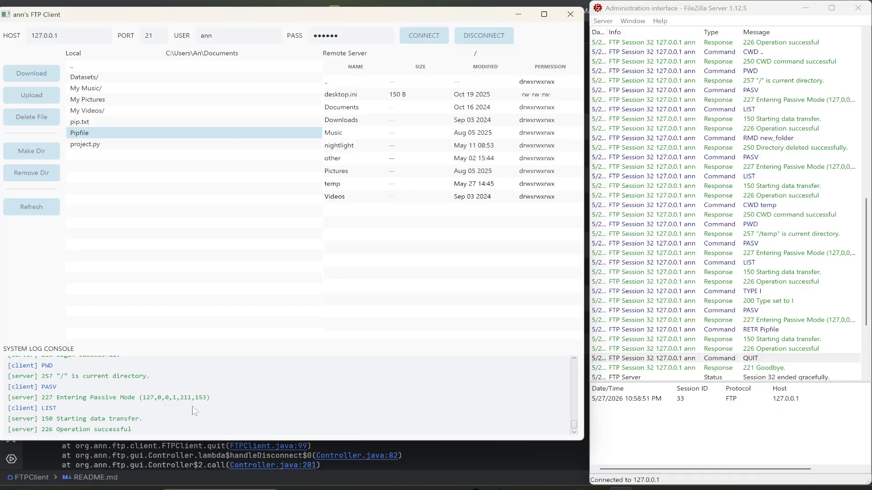
# Examine the reconnection's login and LIST exchange in both logs and select the new session in the server's session list.
pyautogui.scroll(5, 192, 407)
pyautogui.scroll(-5, 192, 407)
pyautogui.click(702, 397)
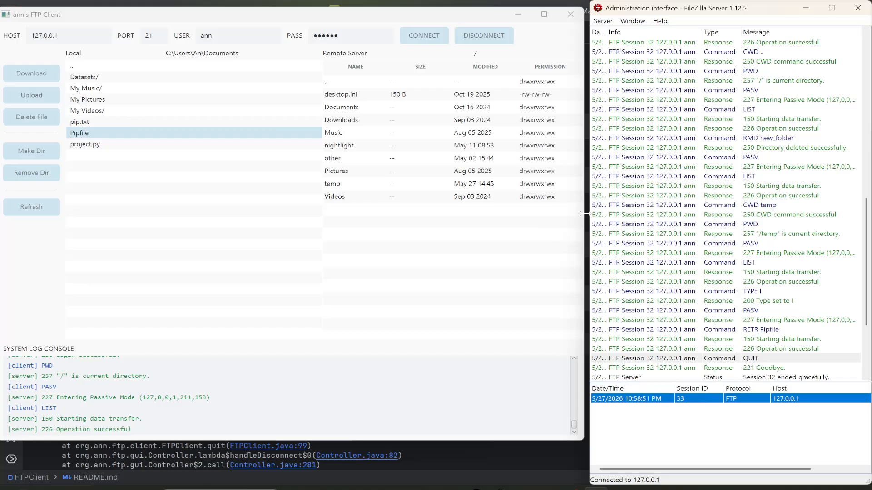
pyautogui.scroll(-5, 763, 270)
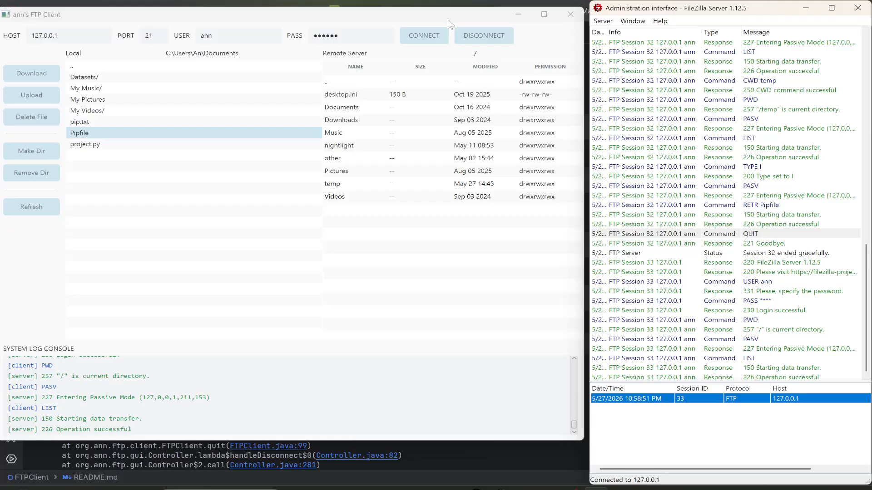
# Close the FTP client while it is still connected, then check the session list and the QUIT command in the server log.
pyautogui.click(464, 15)
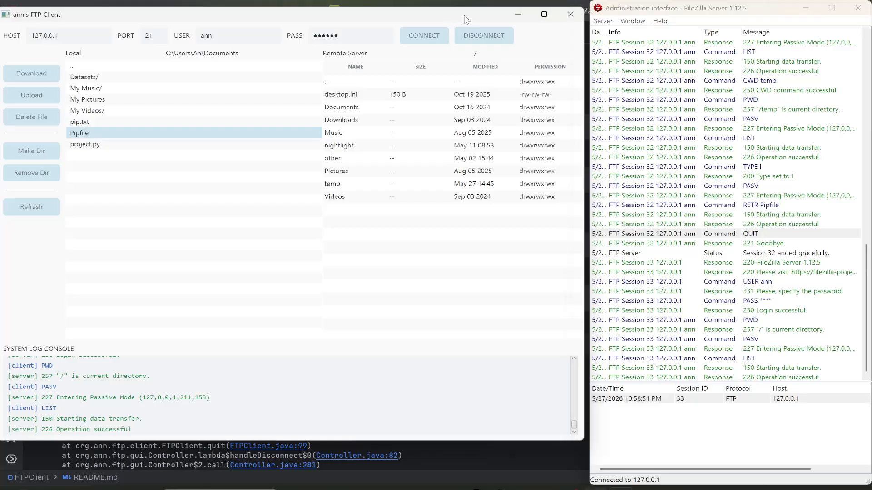
pyautogui.click(571, 16)
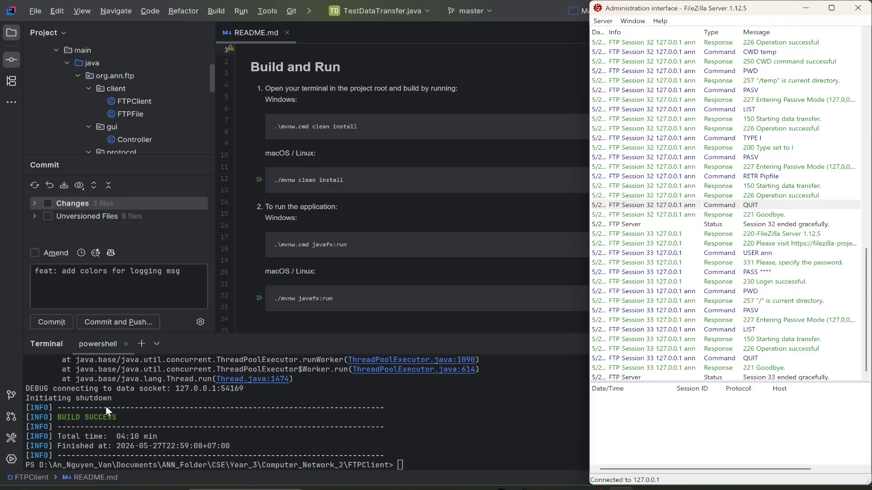
pyautogui.hscroll(3, 733, 436)
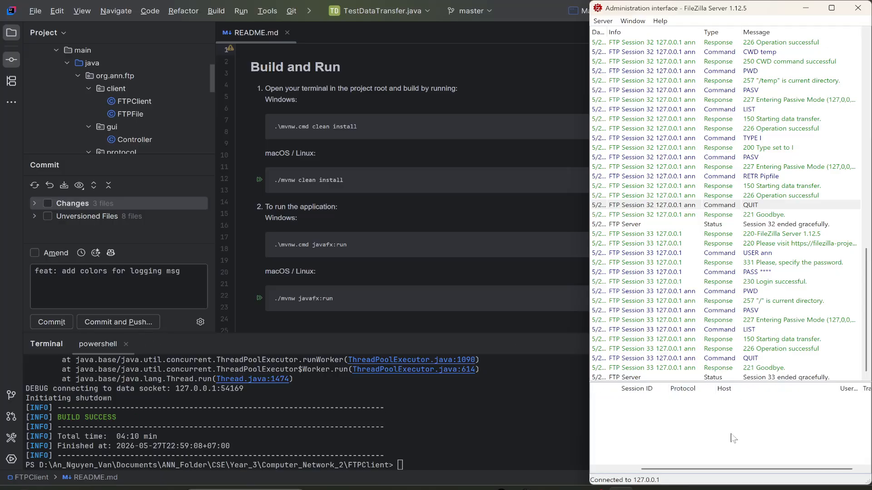
pyautogui.hscroll(-3, 734, 436)
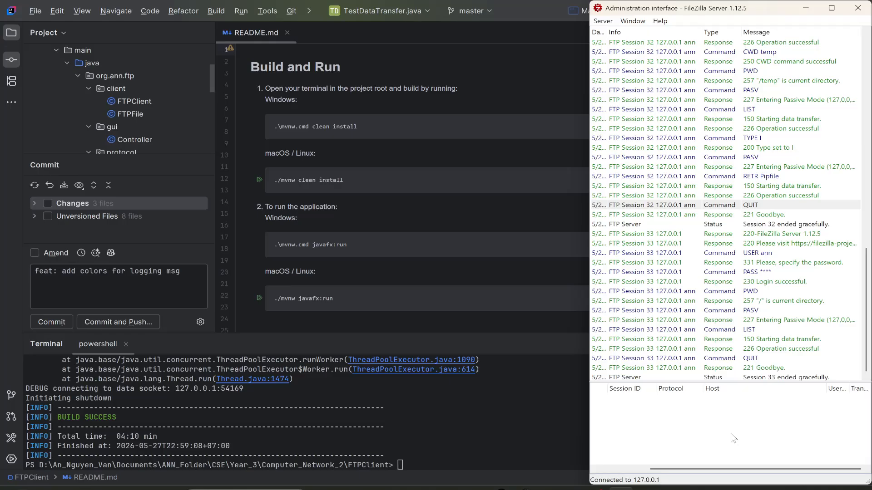
pyautogui.click(758, 358)
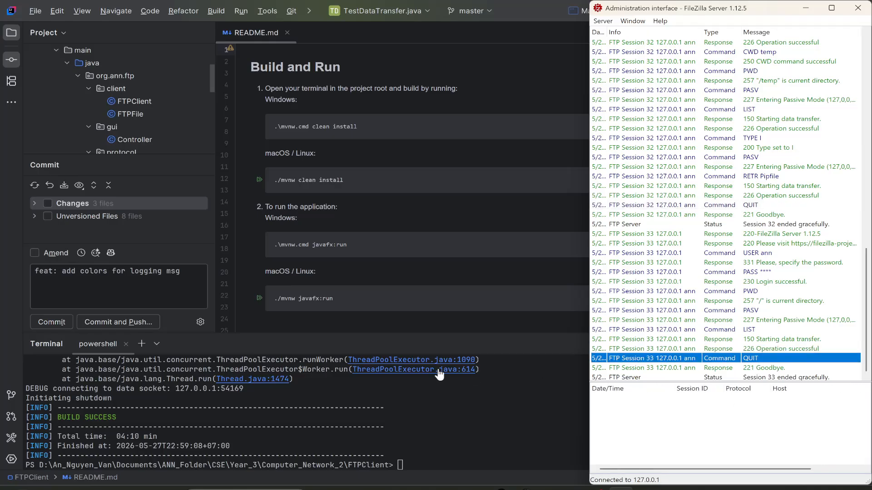